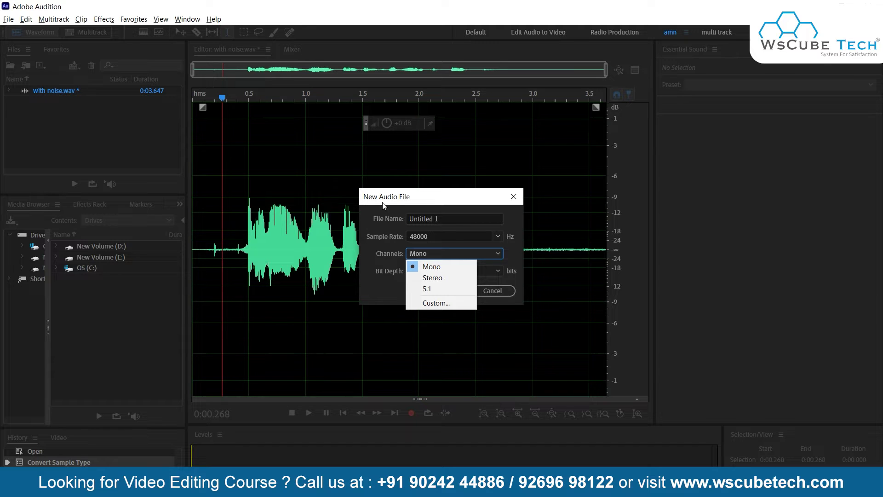
# Step: Create a new mono audio file named MONO at 48000 Hz and 32 (float) bits
pyautogui.click(432, 266)
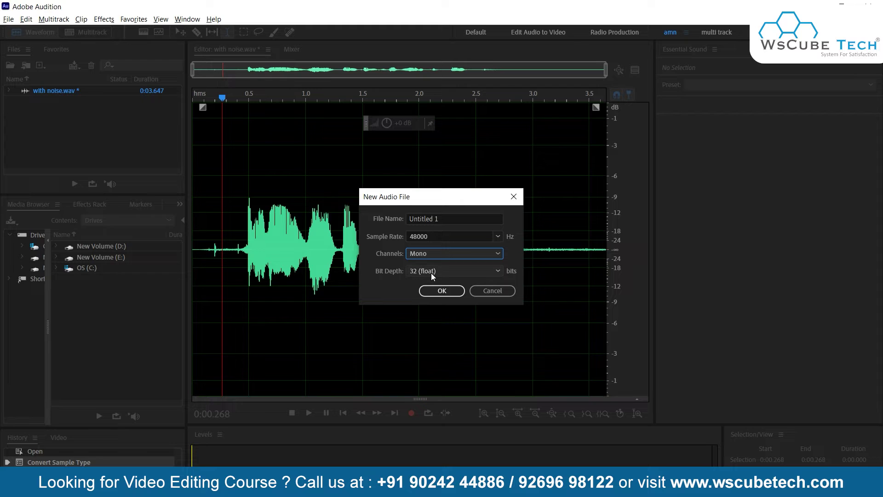
pyautogui.click(449, 219)
pyautogui.write('MONO')
pyautogui.press('Return')
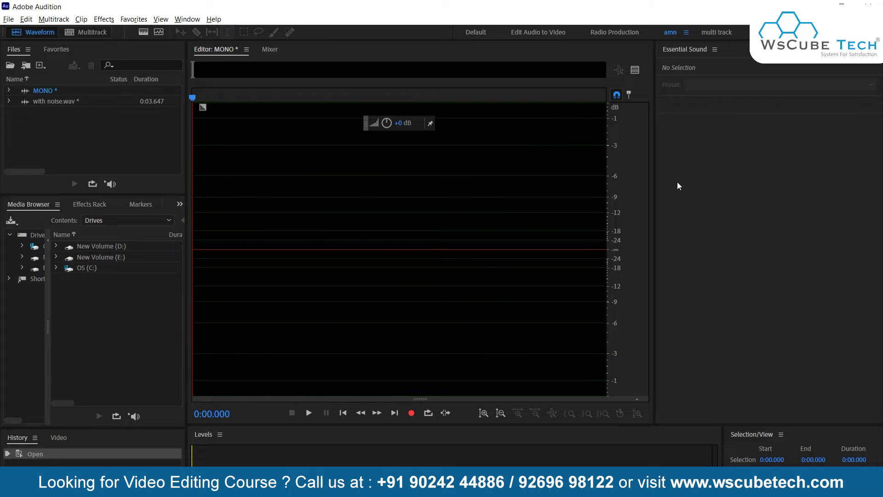
# Step: Record about 2.3 seconds of voice into the MONO file and raise the volume of the whole recording
pyautogui.click(411, 416)
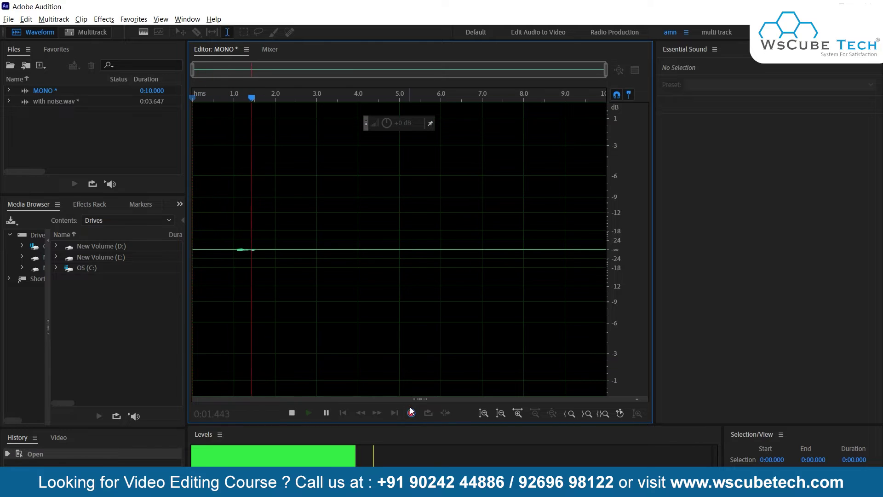
pyautogui.click(411, 412)
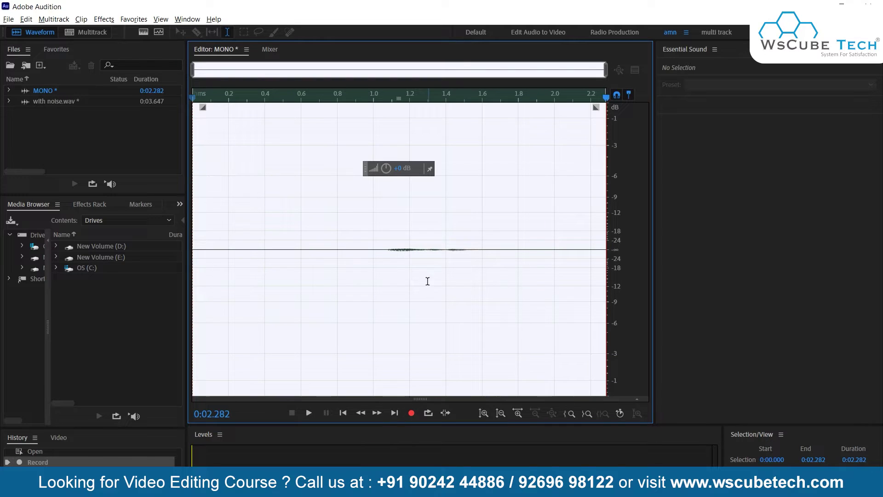
pyautogui.click(336, 262)
pyautogui.doubleClick(321, 276)
pyautogui.moveTo(398, 168); pyautogui.dragTo(403, 152)
pyautogui.click(282, 258)
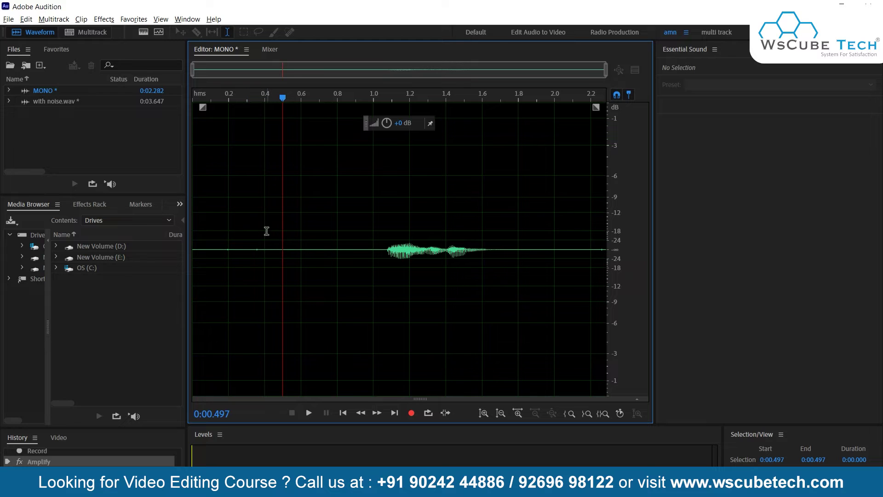
# Step: Convert the MONO recording to stereo using the ready-made favorite
pyautogui.rightClick(317, 198)
pyautogui.click(237, 198)
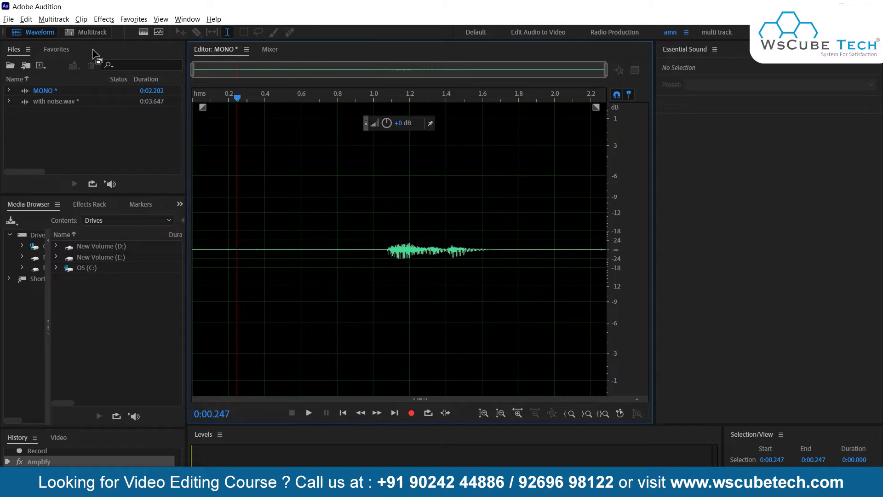
pyautogui.click(133, 19)
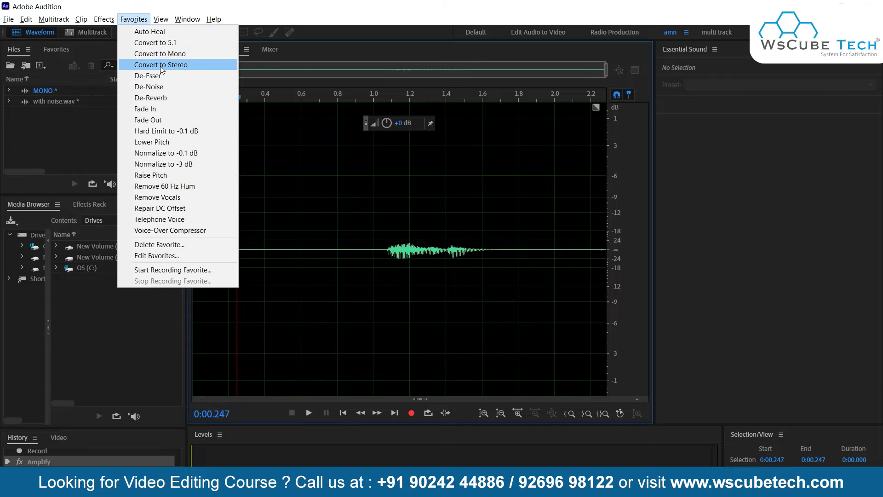
pyautogui.click(183, 65)
pyautogui.click(293, 239)
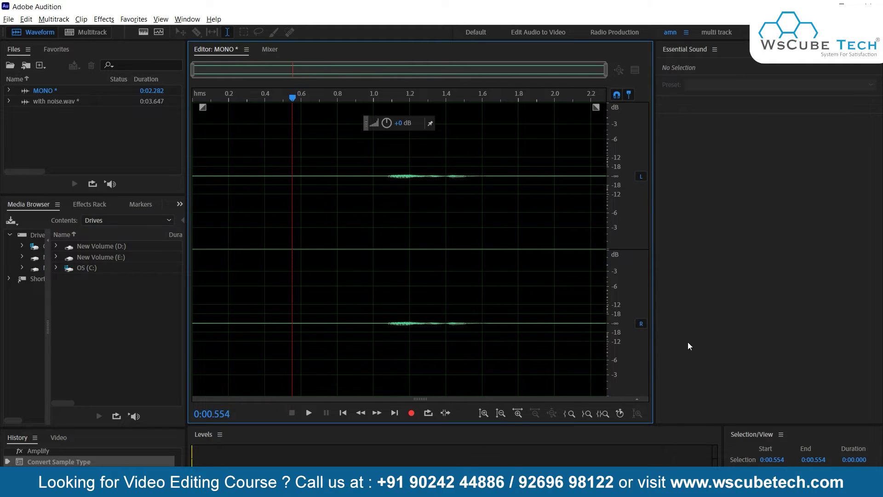
# Step: Play the recording from about 0.55 seconds with the left channel turned off, and turn that channel back on
pyautogui.click(641, 177)
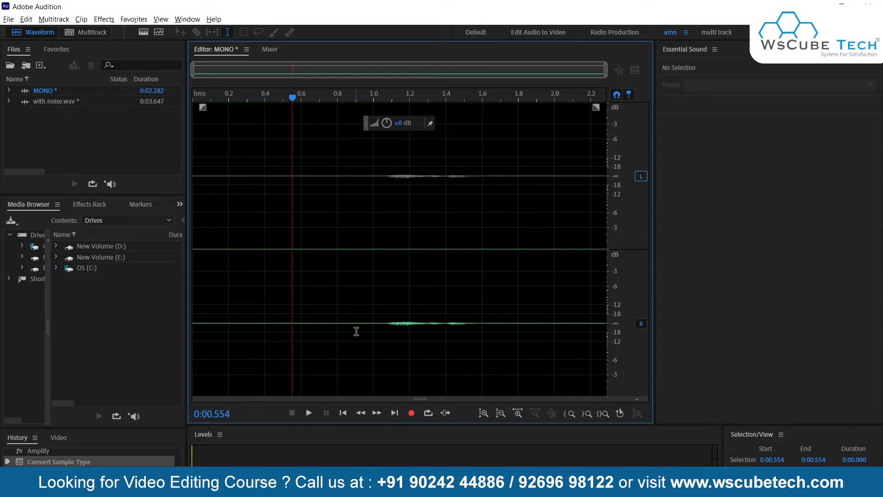
pyautogui.press('space')
pyautogui.press('space')
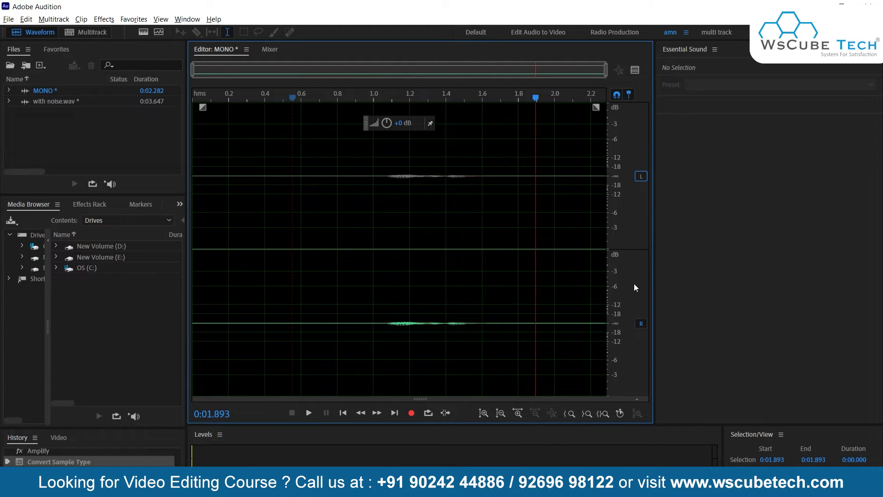
pyautogui.click(642, 176)
pyautogui.click(366, 199)
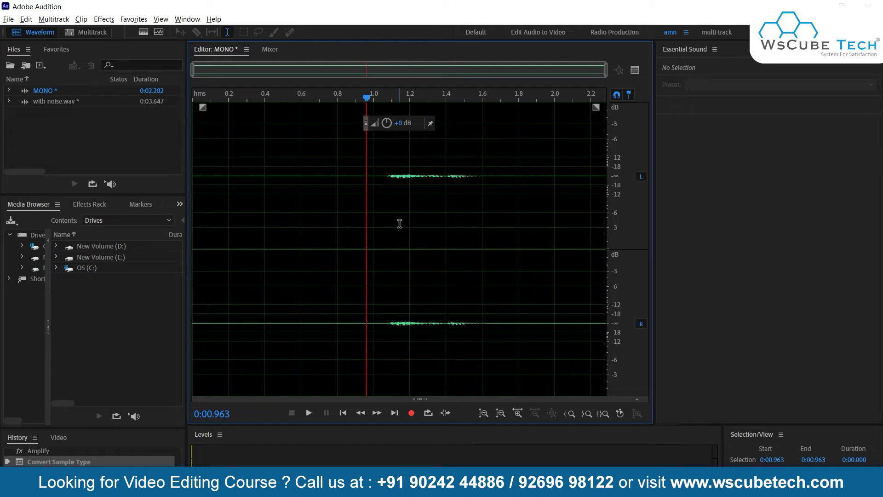
pyautogui.click(351, 192)
pyautogui.click(419, 194)
# Step: Turn off the right channel and play the 1.0 to 1.8 second range of the left channel
pyautogui.click(641, 323)
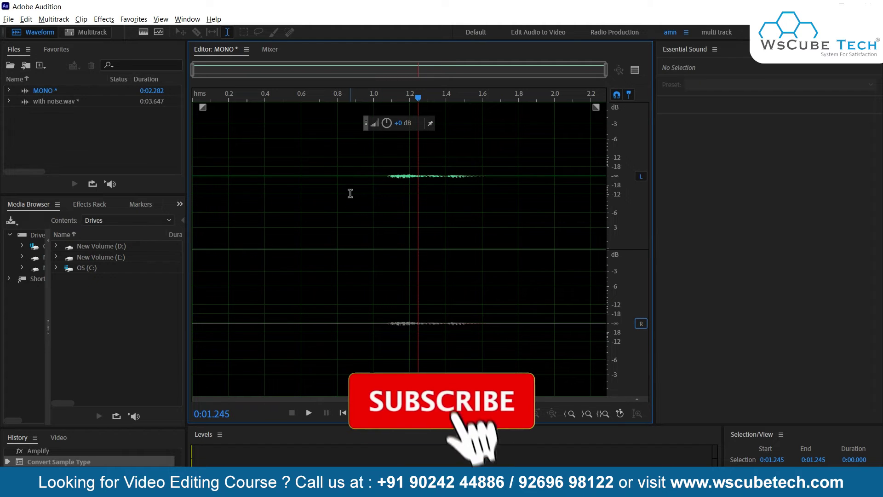
pyautogui.moveTo(374, 188); pyautogui.dragTo(519, 194)
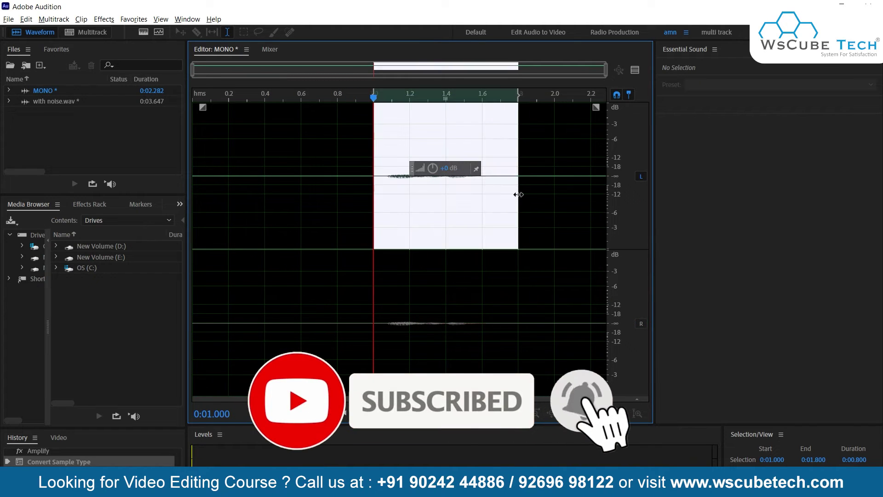
pyautogui.press('space')
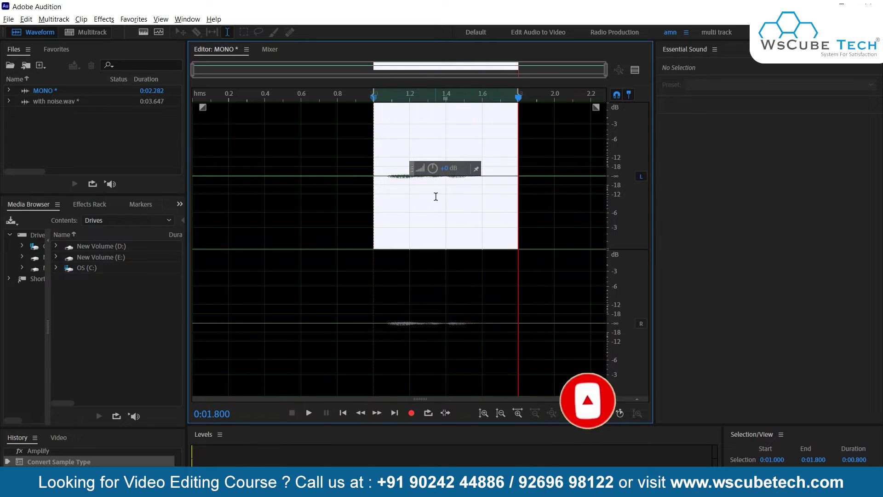
pyautogui.click(396, 208)
# Step: Try selecting various time ranges around the voice in both waveforms while only the left channel is active
pyautogui.click(365, 316)
pyautogui.moveTo(344, 168); pyautogui.dragTo(488, 171)
pyautogui.click(338, 197)
pyautogui.moveTo(270, 200); pyautogui.dragTo(673, 175)
pyautogui.click(399, 234)
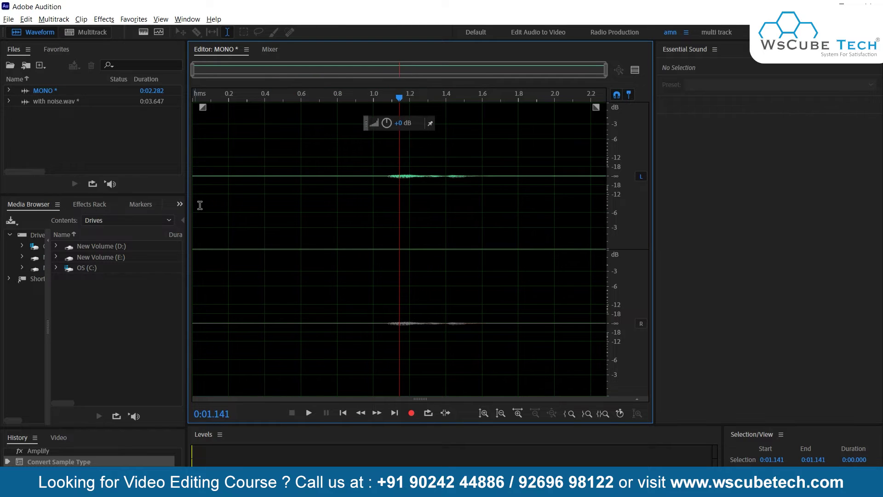
pyautogui.moveTo(198, 202); pyautogui.dragTo(640, 161)
pyautogui.click(427, 198)
pyautogui.moveTo(245, 197); pyautogui.dragTo(483, 180)
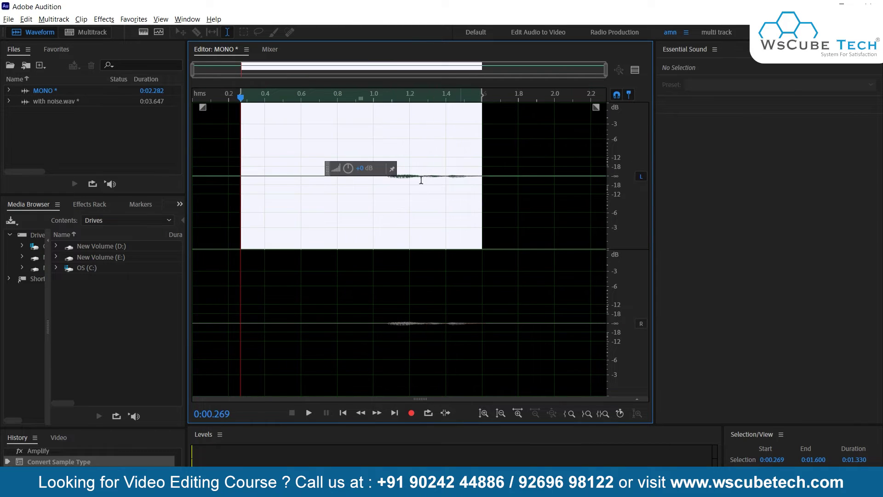
pyautogui.click(270, 191)
pyautogui.moveTo(331, 329); pyautogui.dragTo(537, 329)
pyautogui.click(385, 354)
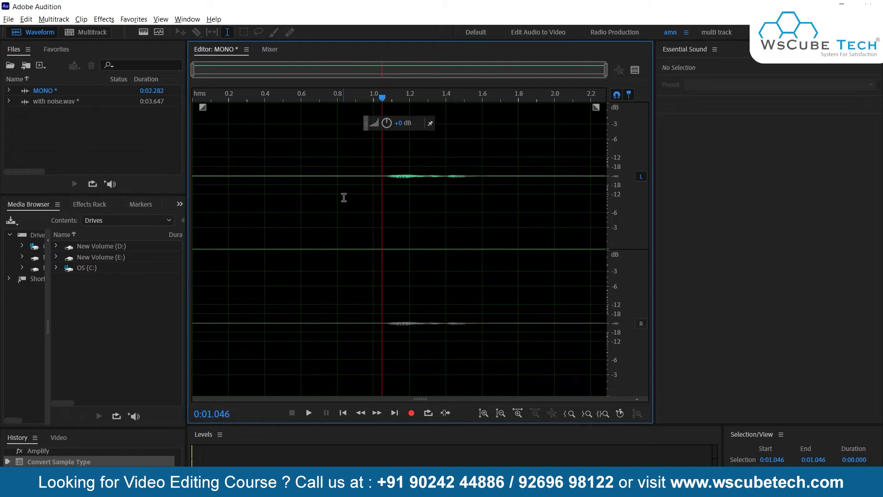
pyautogui.moveTo(348, 340); pyautogui.dragTo(559, 338)
pyautogui.click(408, 338)
pyautogui.moveTo(354, 232); pyautogui.dragTo(454, 229)
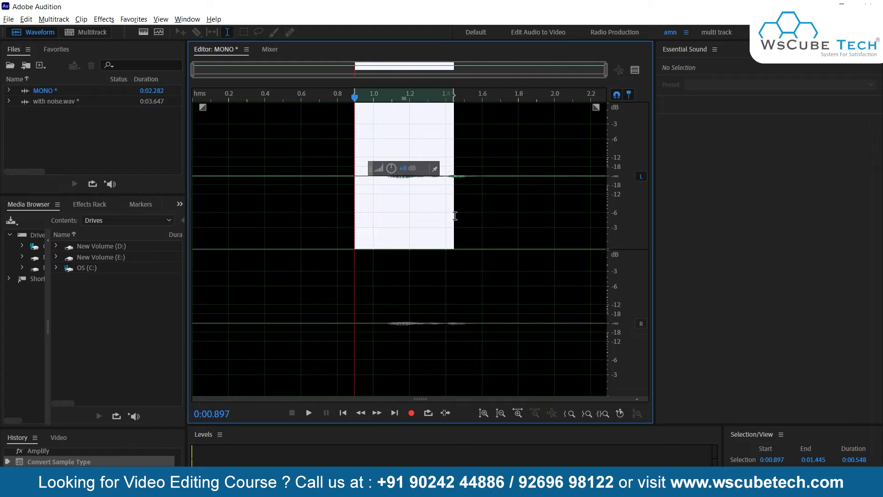
pyautogui.click(399, 223)
pyautogui.moveTo(357, 202); pyautogui.dragTo(519, 197)
pyautogui.click(397, 199)
pyautogui.moveTo(357, 203); pyautogui.dragTo(422, 207)
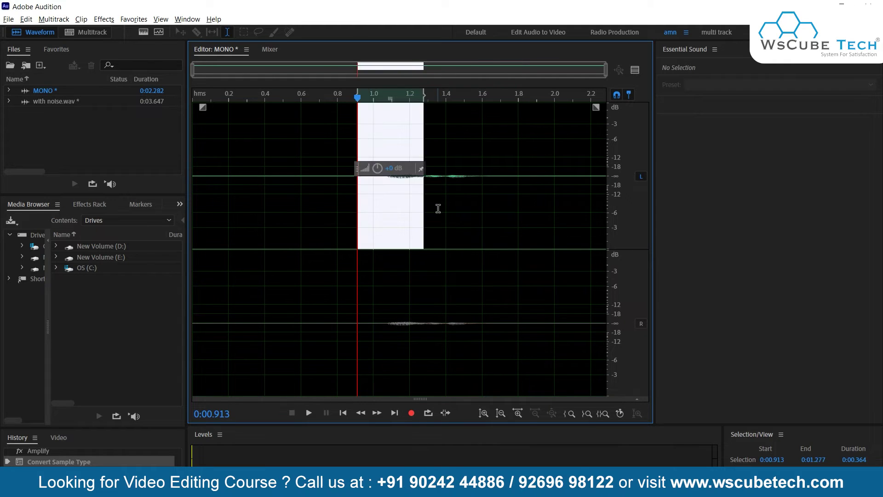
pyautogui.click(383, 216)
pyautogui.moveTo(350, 215); pyautogui.dragTo(385, 269)
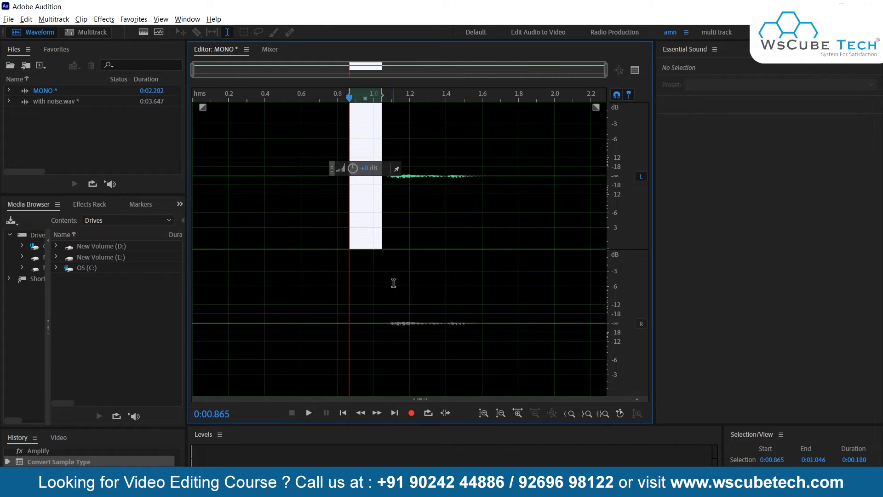
pyautogui.click(356, 221)
# Step: Turn the right channel back on and place the playhead at about 1.07 seconds
pyautogui.click(642, 323)
pyautogui.click(353, 198)
pyautogui.moveTo(357, 196); pyautogui.dragTo(381, 203)
pyautogui.click(386, 206)
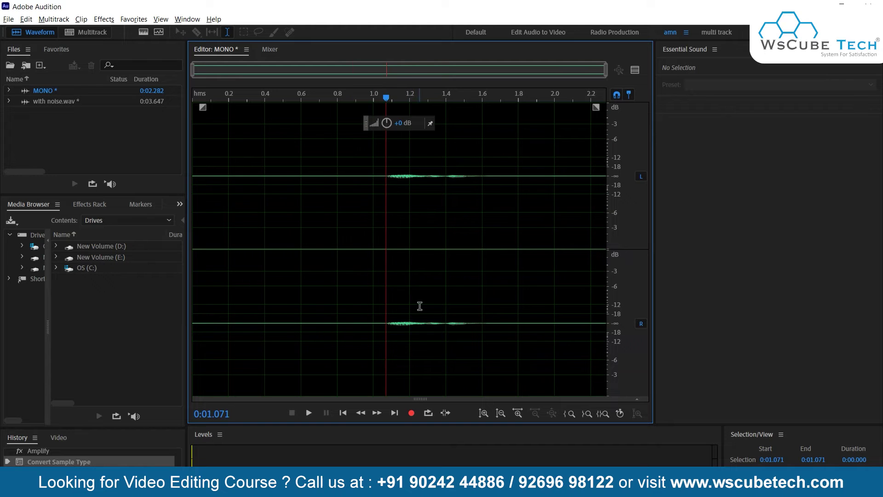
# Step: Examine the start of the voice in both channels up close in a maximized editor, then restore the full layout
pyautogui.press('`')
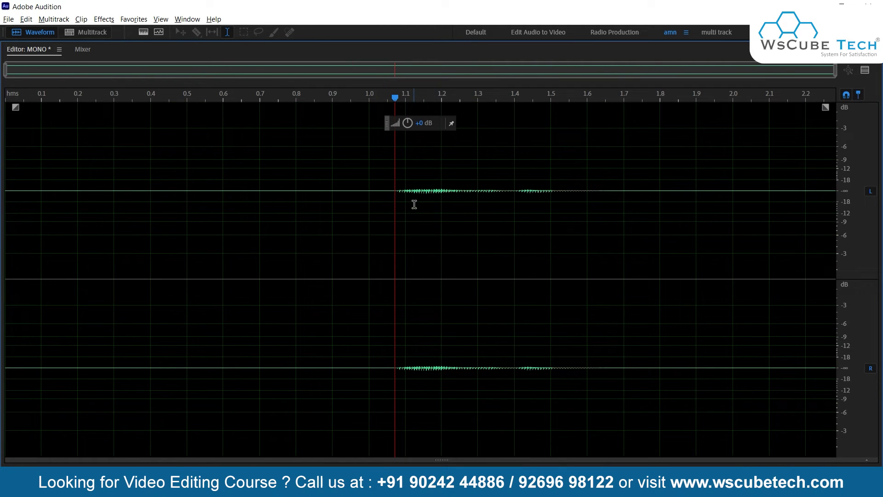
pyautogui.scroll(8, 400, 197)
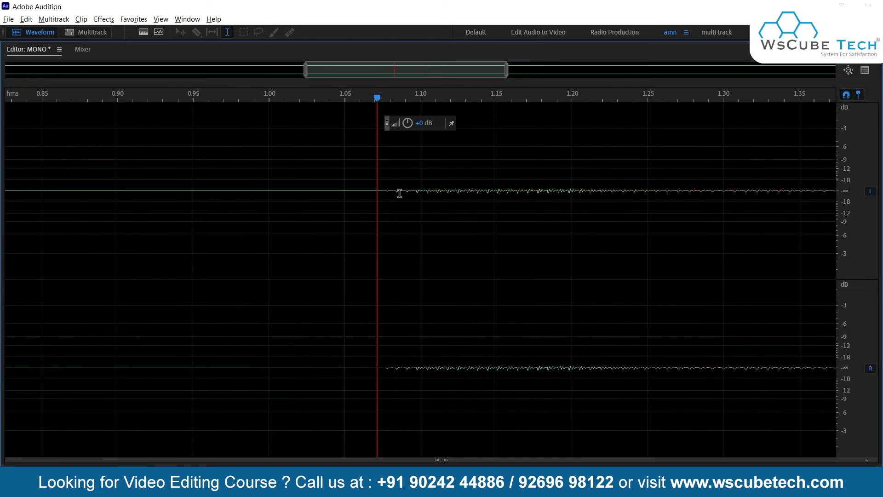
pyautogui.scroll(-6, 310, 235)
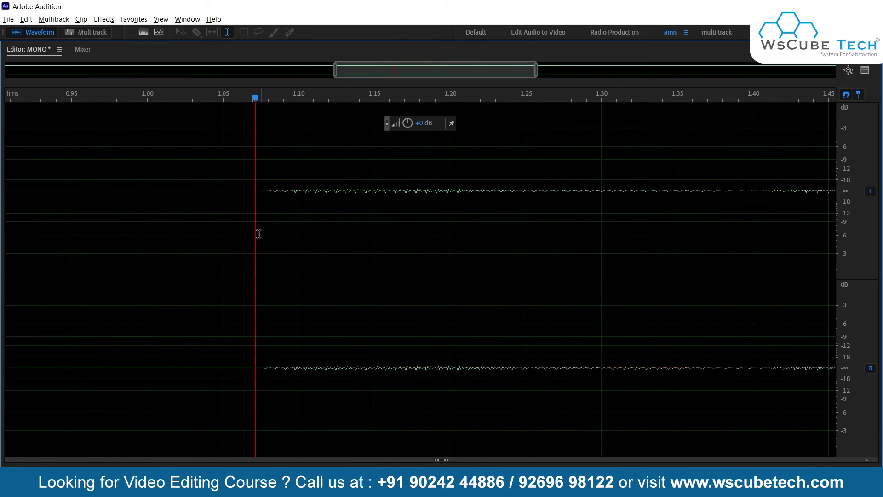
pyautogui.scroll(-3, 237, 221)
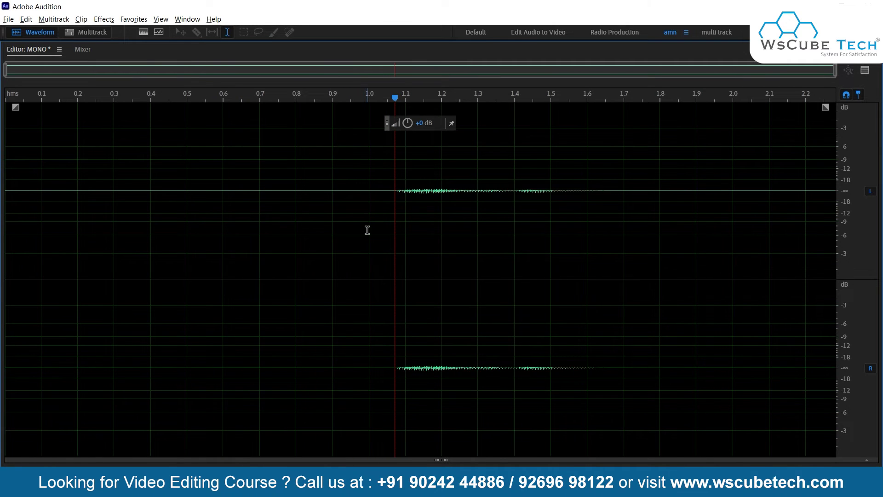
pyautogui.press('`')
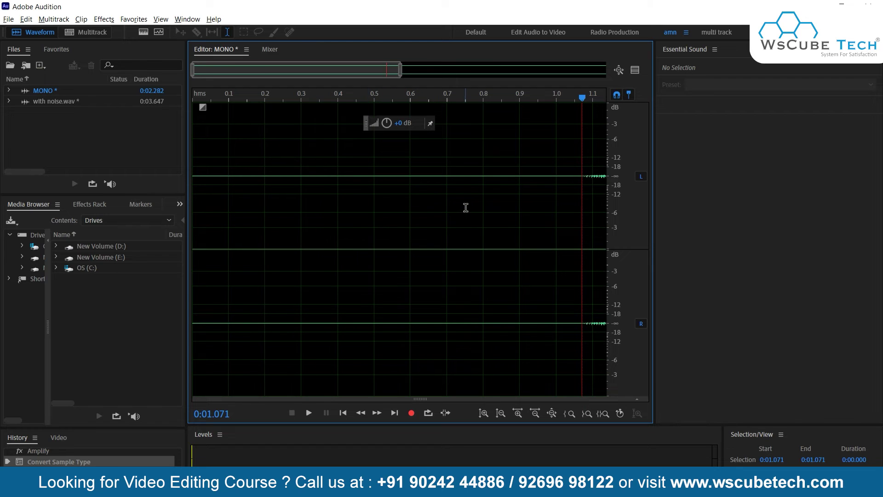
pyautogui.click(374, 202)
pyautogui.click(446, 200)
pyautogui.click(338, 179)
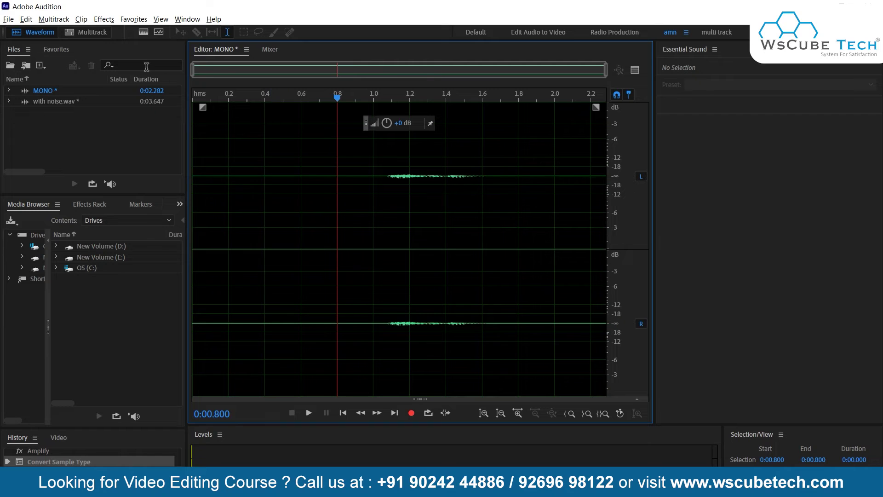
# Step: Convert the stereo MONO recording to 5.1 surround using the ready-made favorite
pyautogui.click(133, 19)
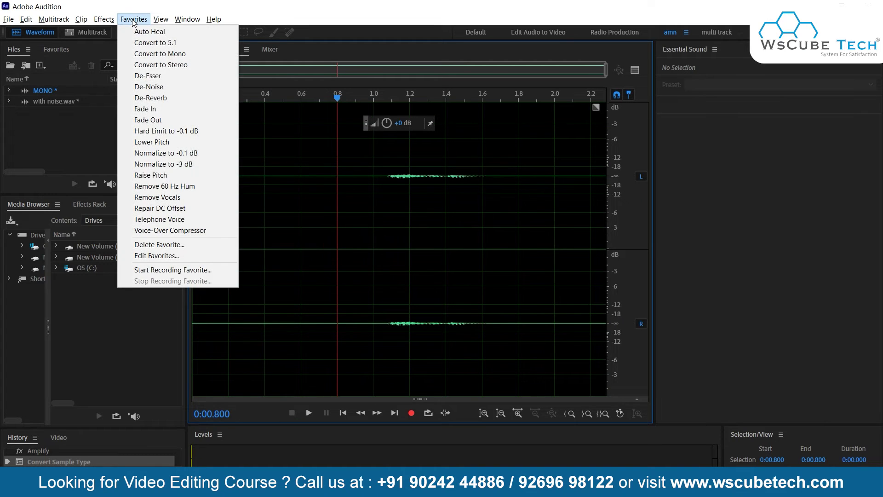
pyautogui.click(147, 43)
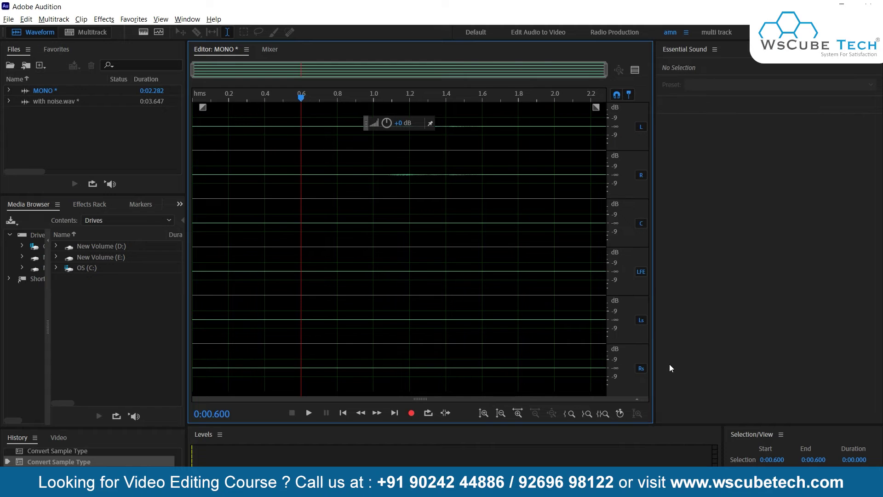
pyautogui.click(212, 345)
pyautogui.click(215, 147)
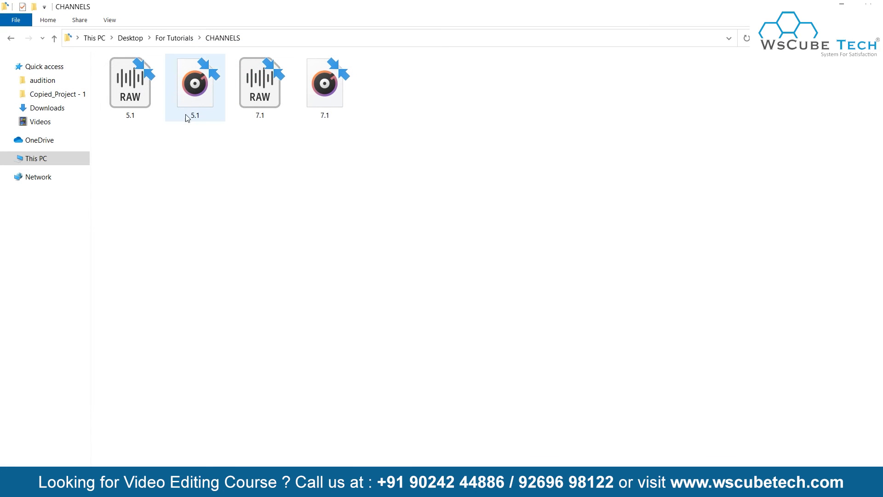
# Step: Import the 5.1 WAV file from the CHANNELS folder and open it in the waveform editor
pyautogui.moveTo(188, 118); pyautogui.dragTo(137, 155)
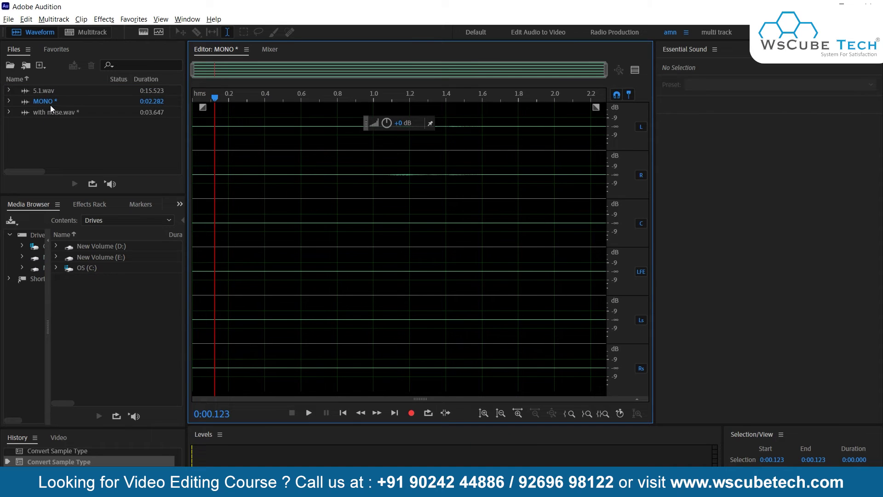
pyautogui.doubleClick(50, 90)
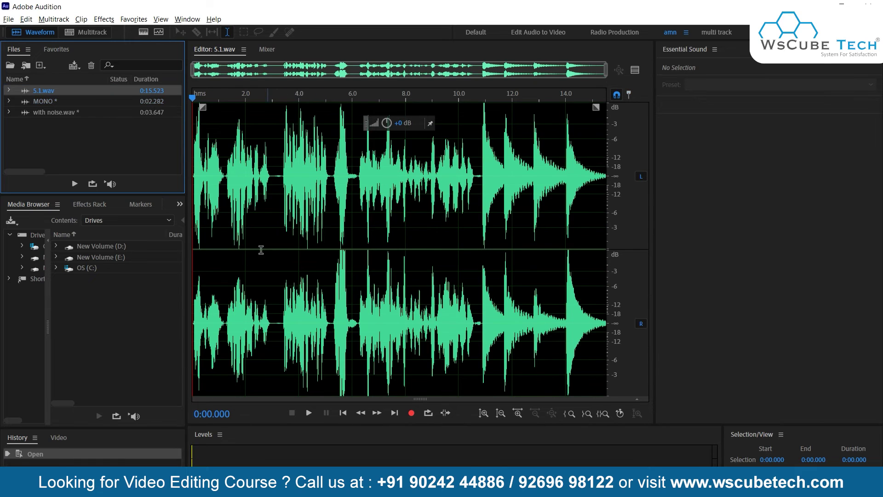
# Step: Play 5.1.wav from 2.0 seconds, stop it, and set the playhead to about 2.5 seconds
pyautogui.click(247, 174)
pyautogui.click(247, 175)
pyautogui.press('space')
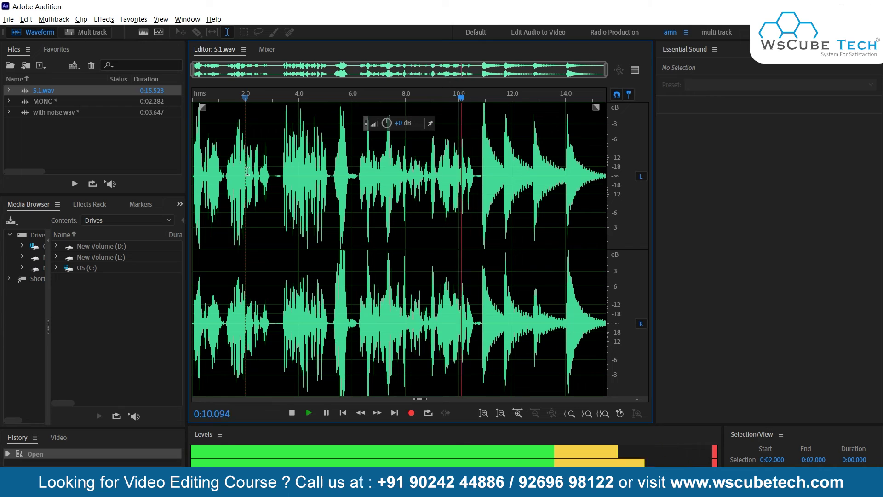
pyautogui.press('space')
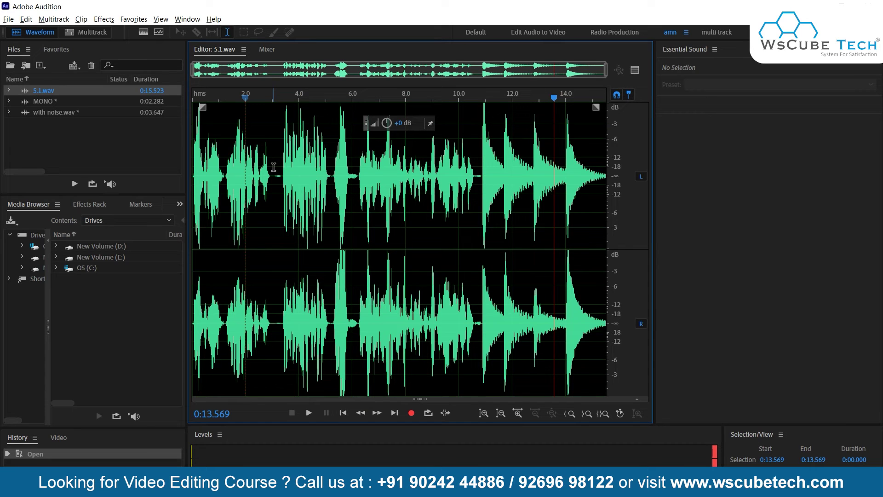
pyautogui.click(220, 180)
pyautogui.click(260, 178)
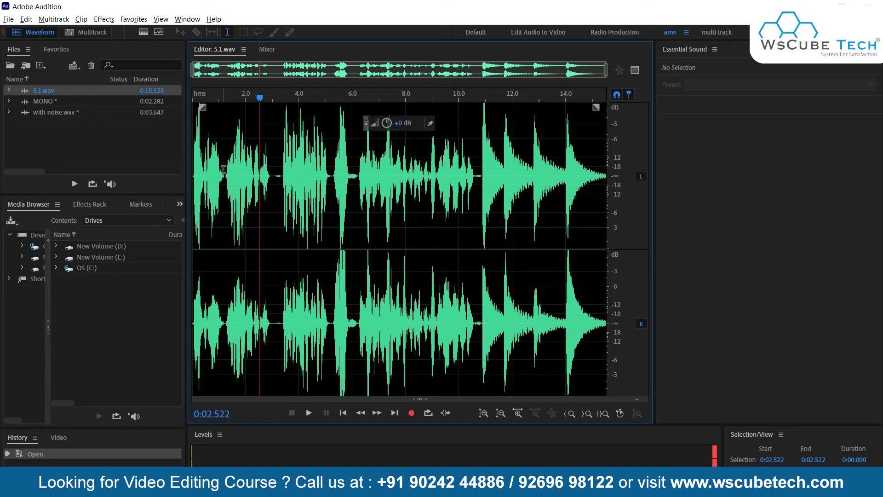
# Step: Examine the sound bursts and pauses in the first four seconds of 5.1.wav, ending with the playhead at 4.0 seconds
pyautogui.click(223, 184)
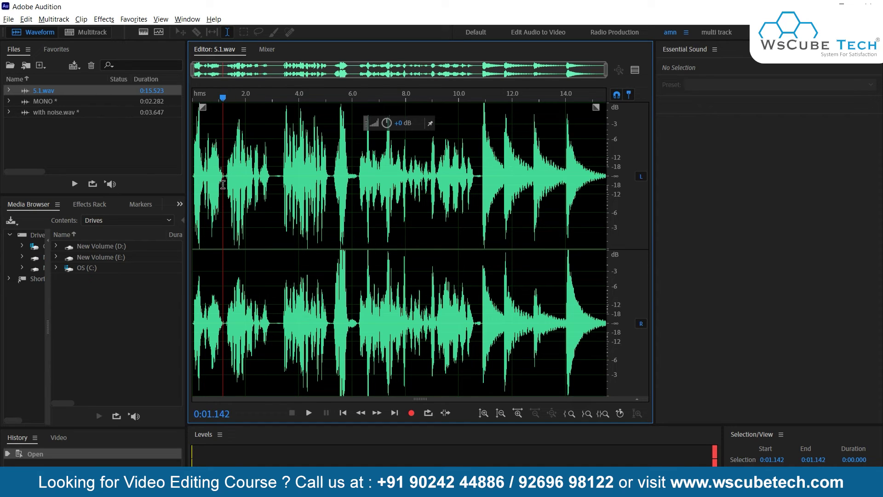
pyautogui.click(271, 182)
pyautogui.click(283, 183)
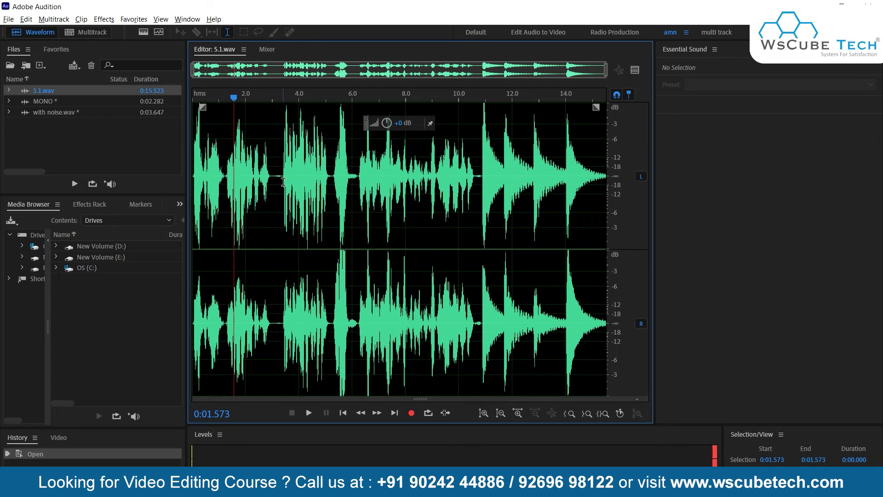
pyautogui.click(265, 190)
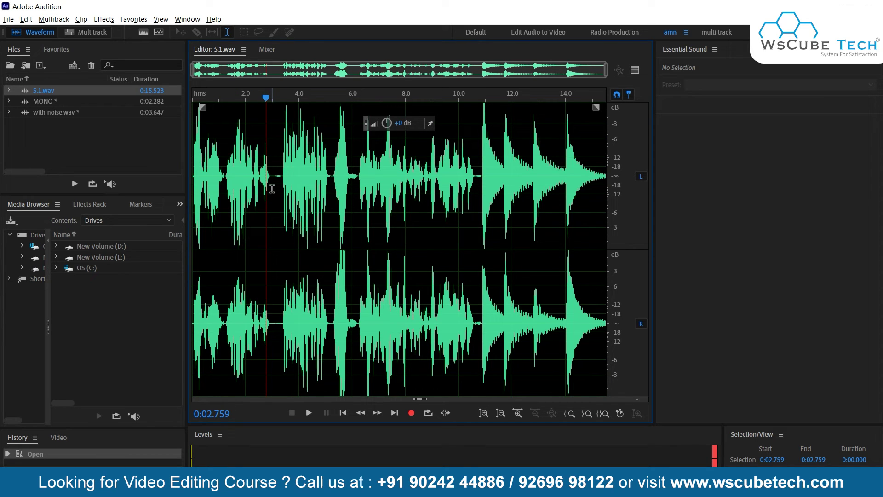
pyautogui.click(252, 195)
pyautogui.click(261, 187)
pyautogui.click(317, 190)
pyautogui.click(266, 182)
pyautogui.click(300, 189)
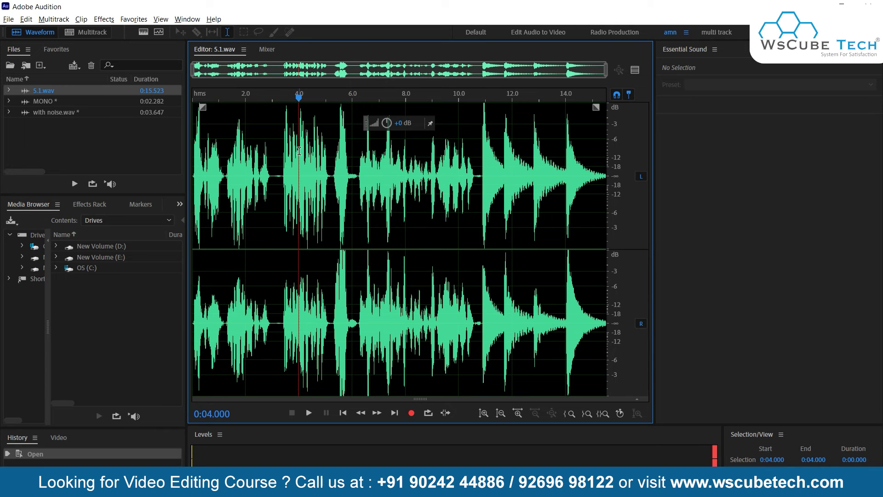
# Step: Import the 7.1 WAV file from the CHANNELS folder and play it through in the waveform editor
pyautogui.hotkey('alt', 'Tab')
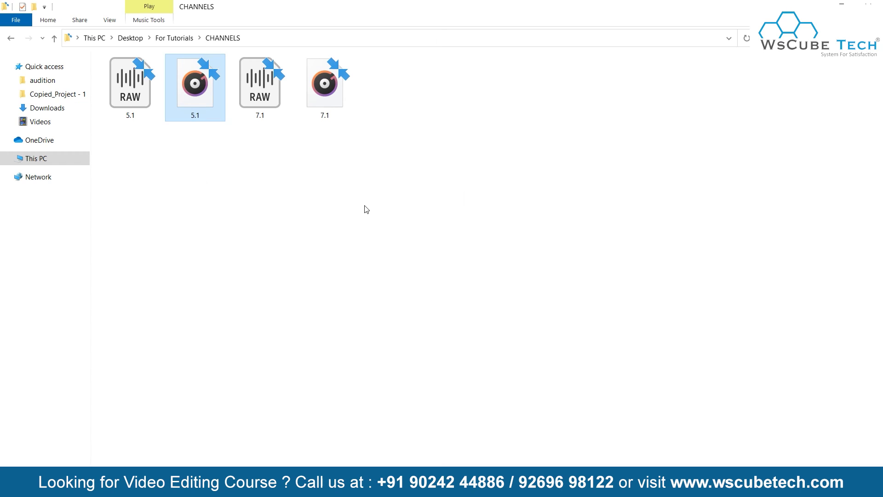
pyautogui.moveTo(324, 85); pyautogui.dragTo(103, 153)
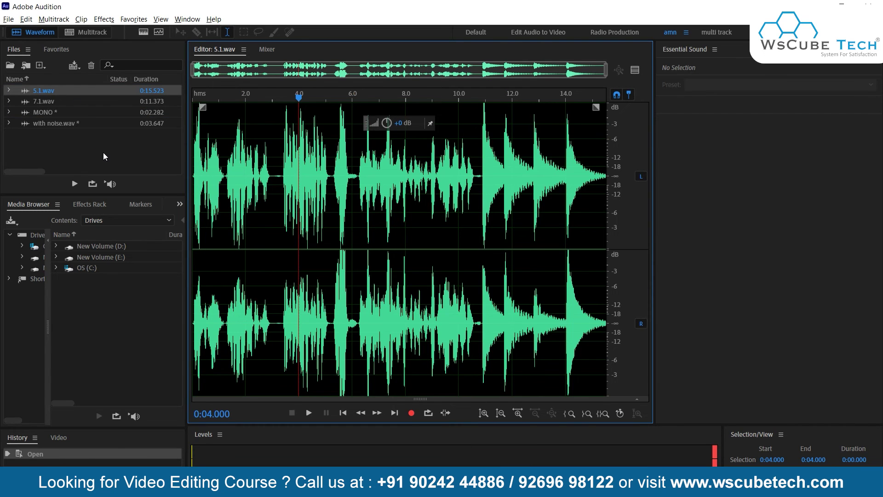
pyautogui.doubleClick(52, 101)
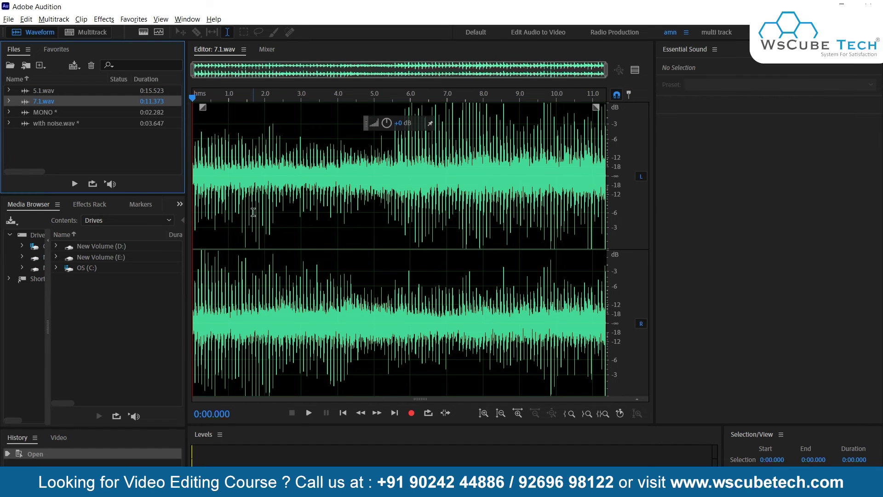
pyautogui.press('space')
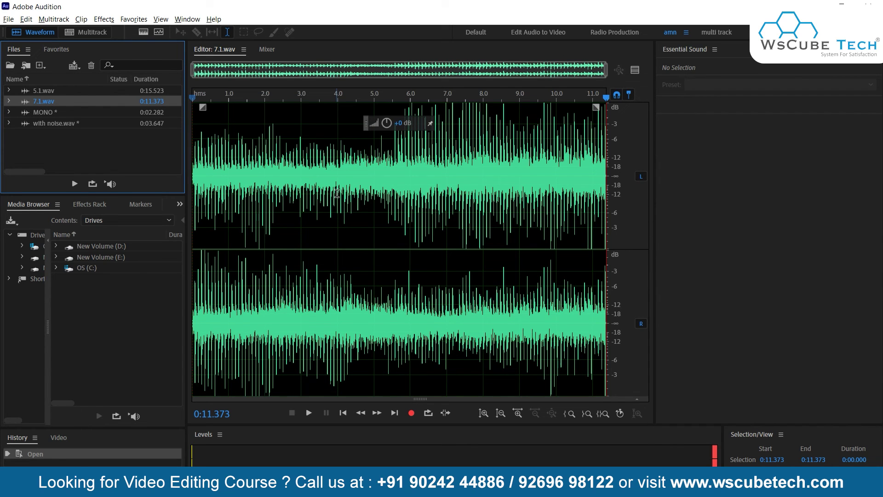
pyautogui.click(41, 149)
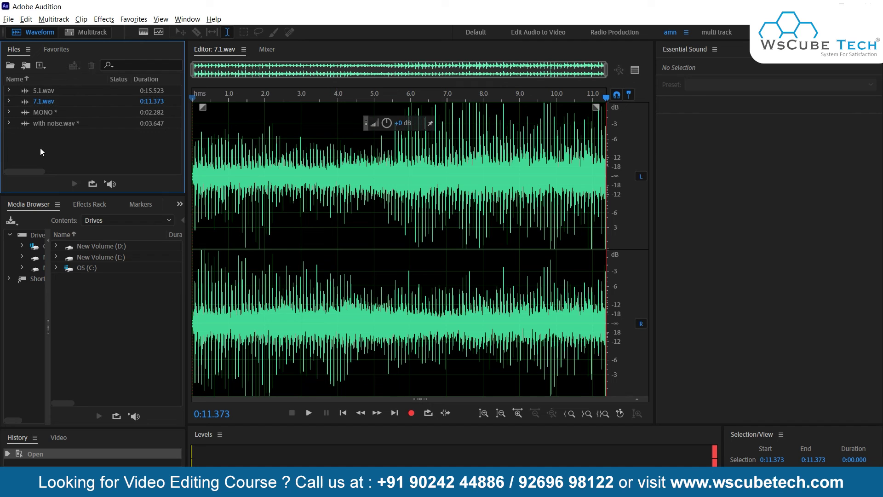
pyautogui.click(59, 93)
pyautogui.click(60, 139)
pyautogui.click(60, 101)
pyautogui.click(80, 170)
pyautogui.click(60, 101)
pyautogui.click(72, 156)
pyautogui.click(59, 102)
pyautogui.click(71, 150)
pyautogui.click(61, 92)
pyautogui.click(70, 136)
pyautogui.click(65, 102)
pyautogui.click(73, 148)
pyautogui.click(68, 101)
pyautogui.click(73, 88)
pyautogui.click(74, 101)
pyautogui.click(76, 147)
pyautogui.click(71, 90)
pyautogui.click(85, 147)
pyautogui.click(53, 90)
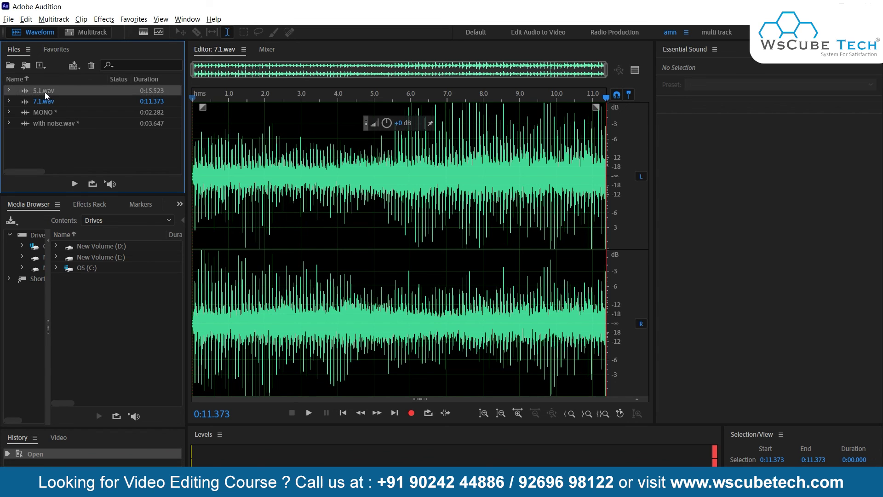
pyautogui.click(46, 101)
pyautogui.click(53, 113)
pyautogui.keyDown('ctrl'); pyautogui.click(54, 113); pyautogui.keyUp('ctrl')
pyautogui.click(50, 92)
pyautogui.click(62, 154)
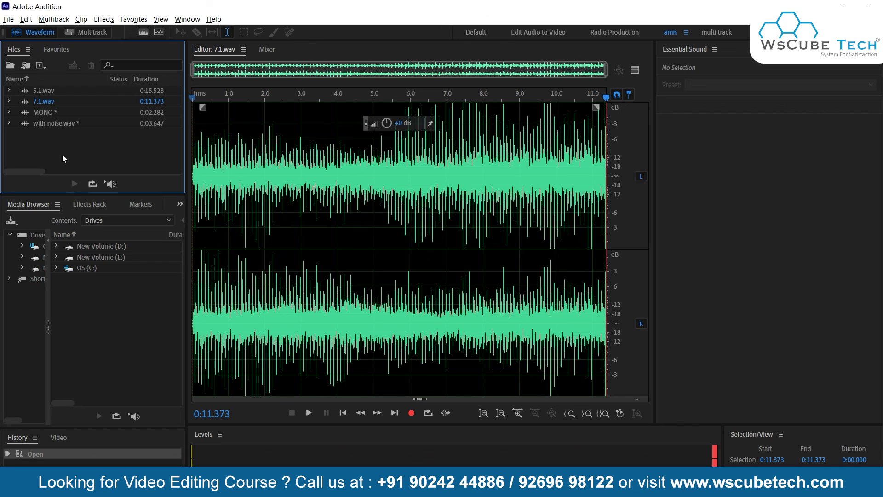